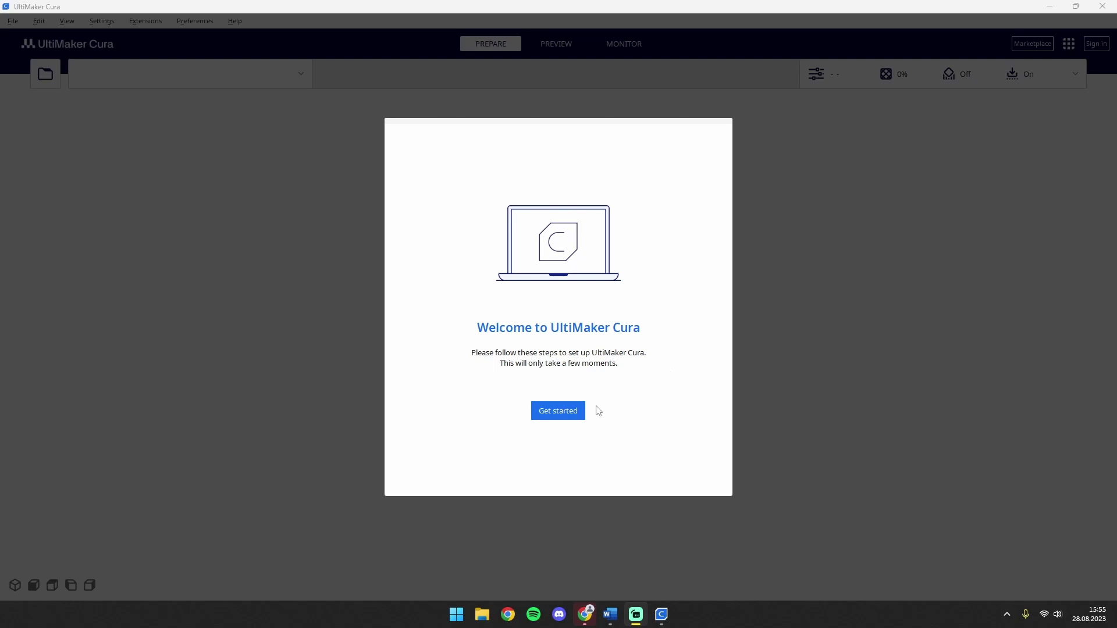
# Begin the first-run setup, accept the user agreement, continue past the data collection notice and skip signing in.
pyautogui.click(562, 413)
pyautogui.click(698, 471)
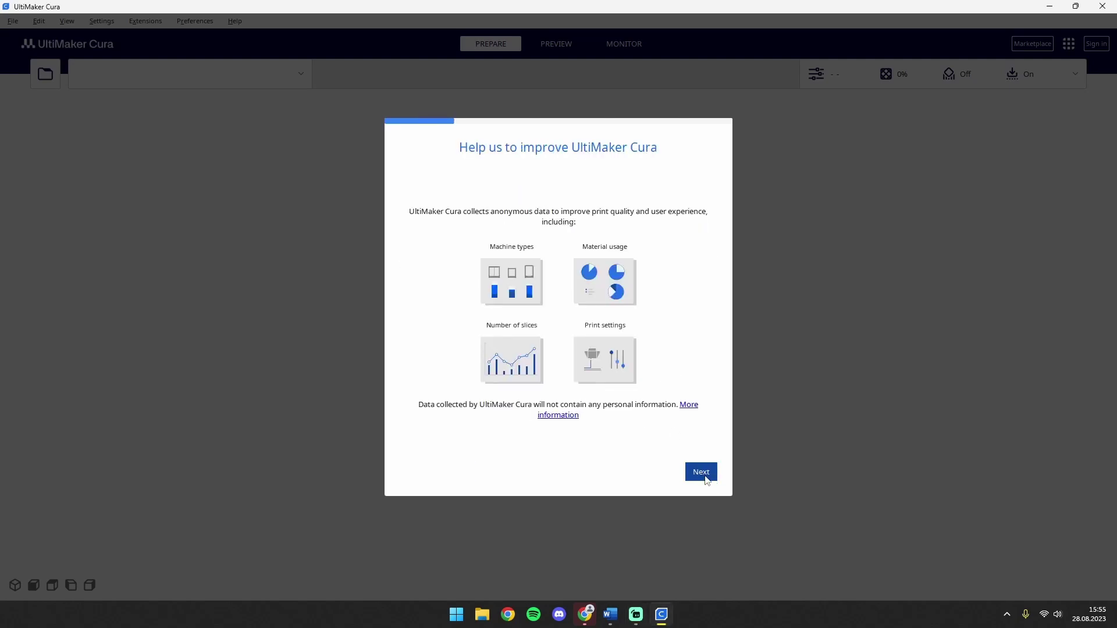
pyautogui.click(704, 475)
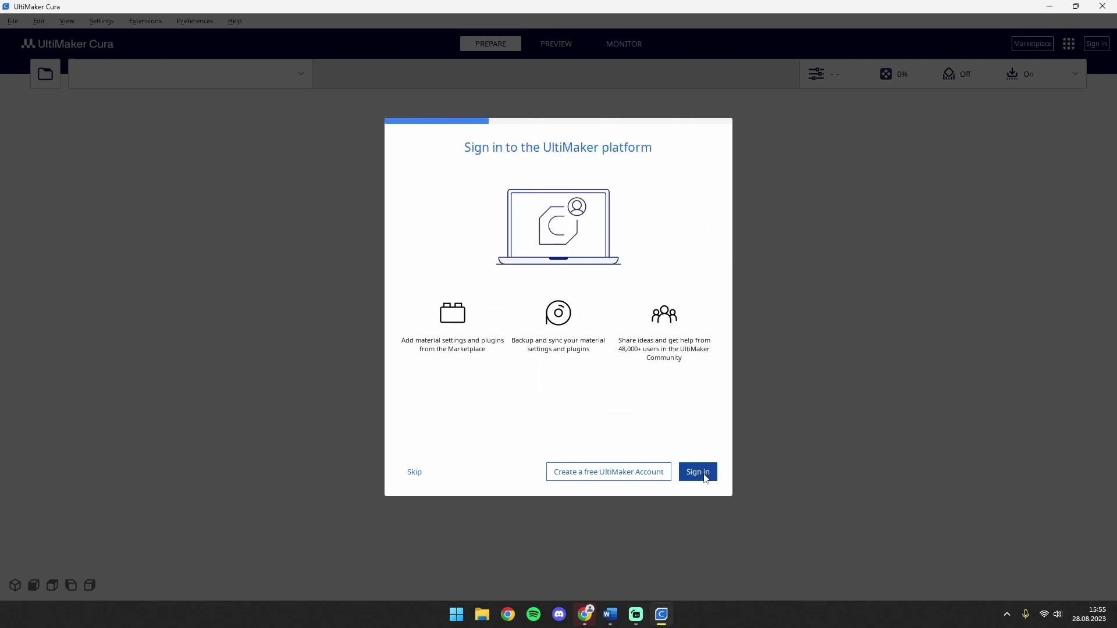
pyautogui.click(415, 472)
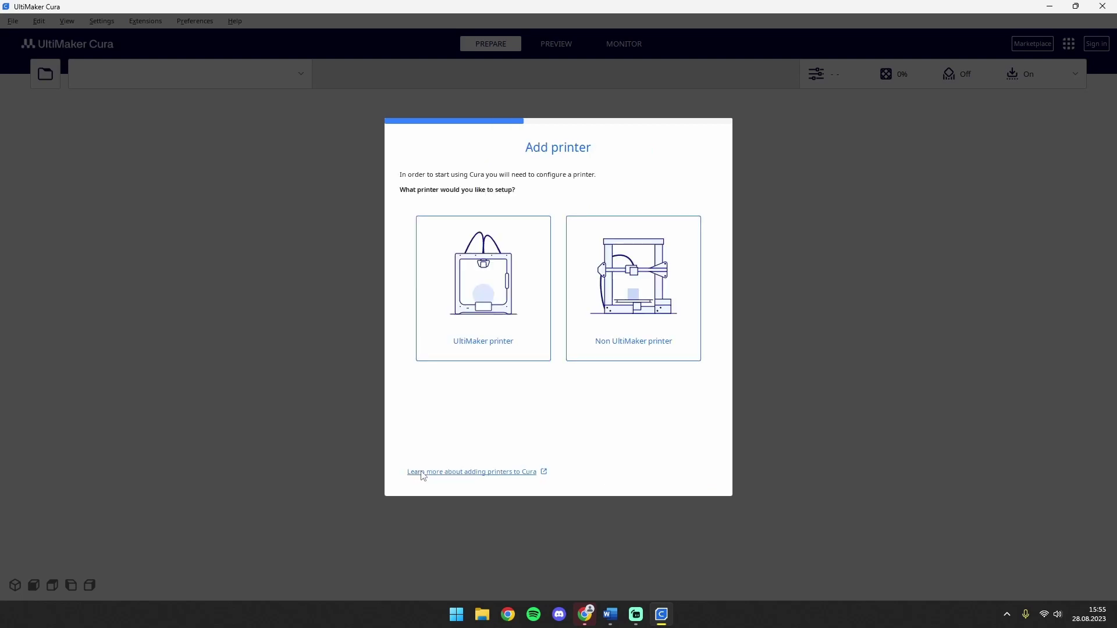
# Choose to set up a non-UltiMaker printer and examine the ELEGOO models offered among the non-networked printers.
pyautogui.click(624, 329)
pyautogui.click(501, 282)
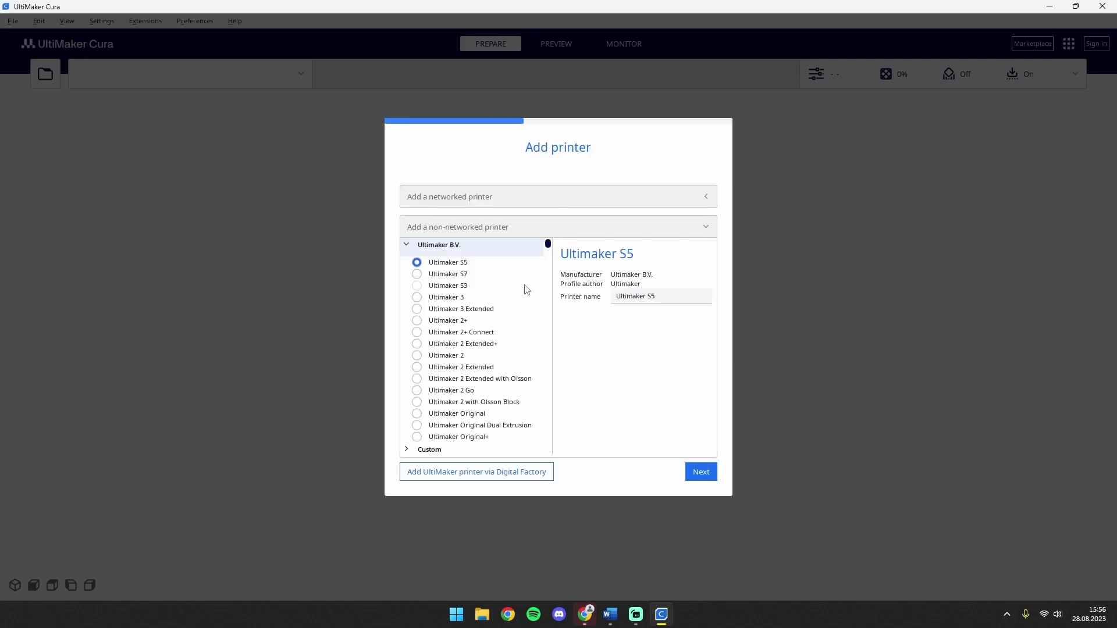
pyautogui.scroll(-10, 520, 297)
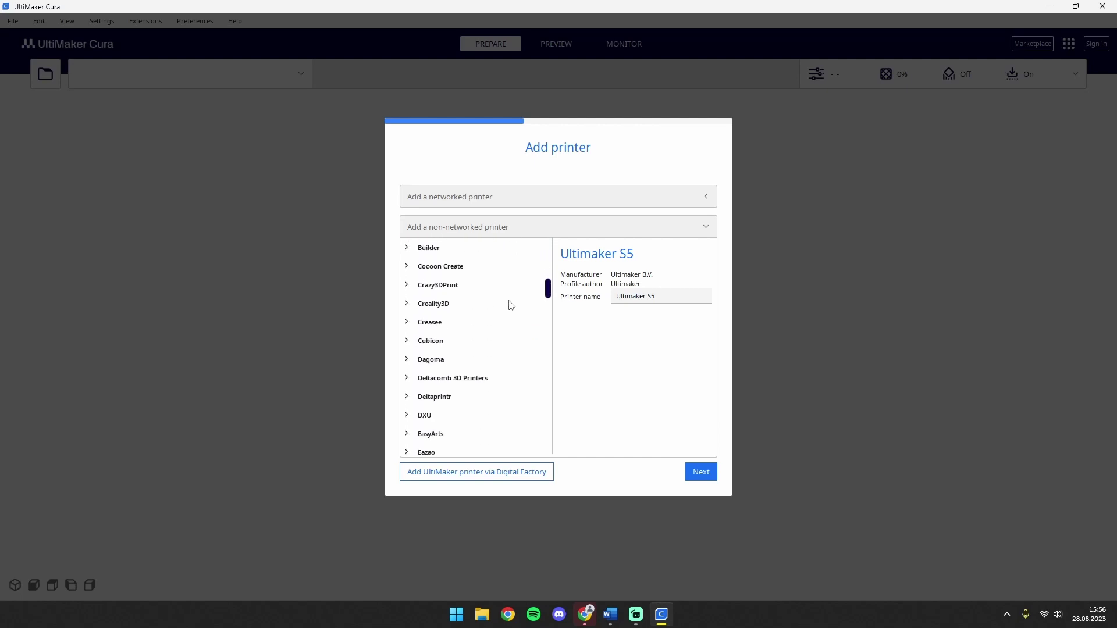
pyautogui.scroll(-3, 464, 344)
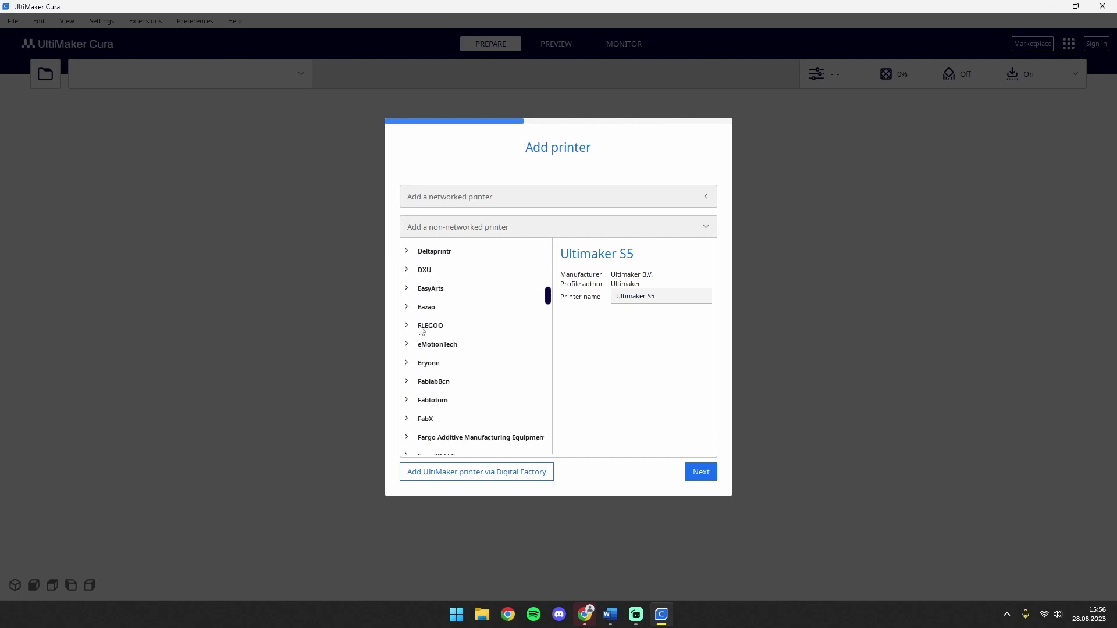
pyautogui.click(459, 331)
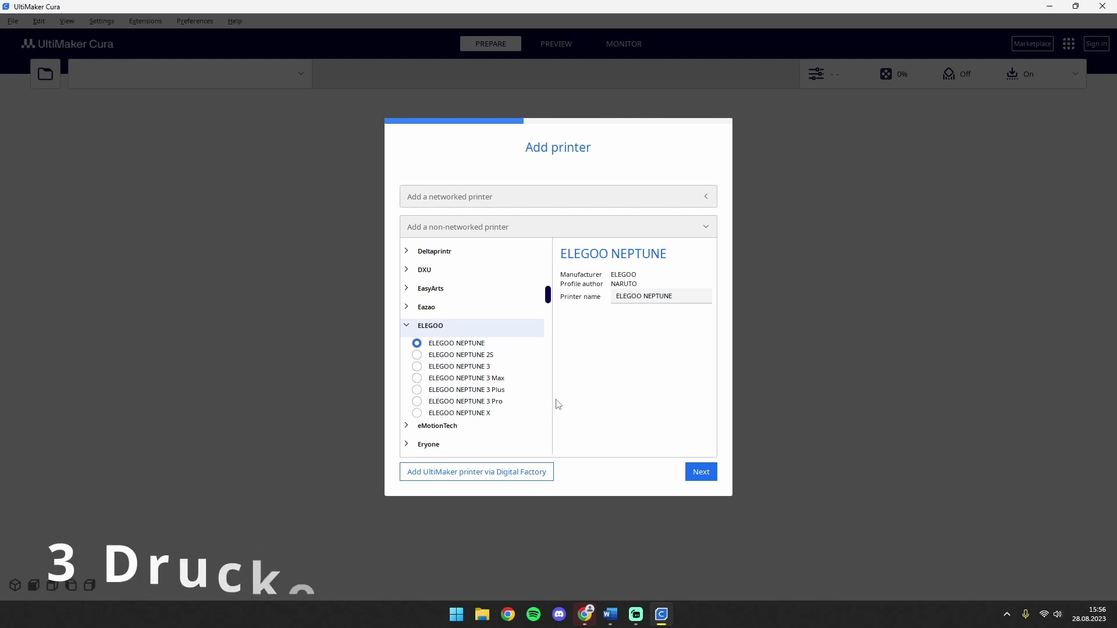
# Switch to Chrome and download the Cura-Neptune-TEST repository from GitHub as a ZIP archive.
pyautogui.click(584, 614)
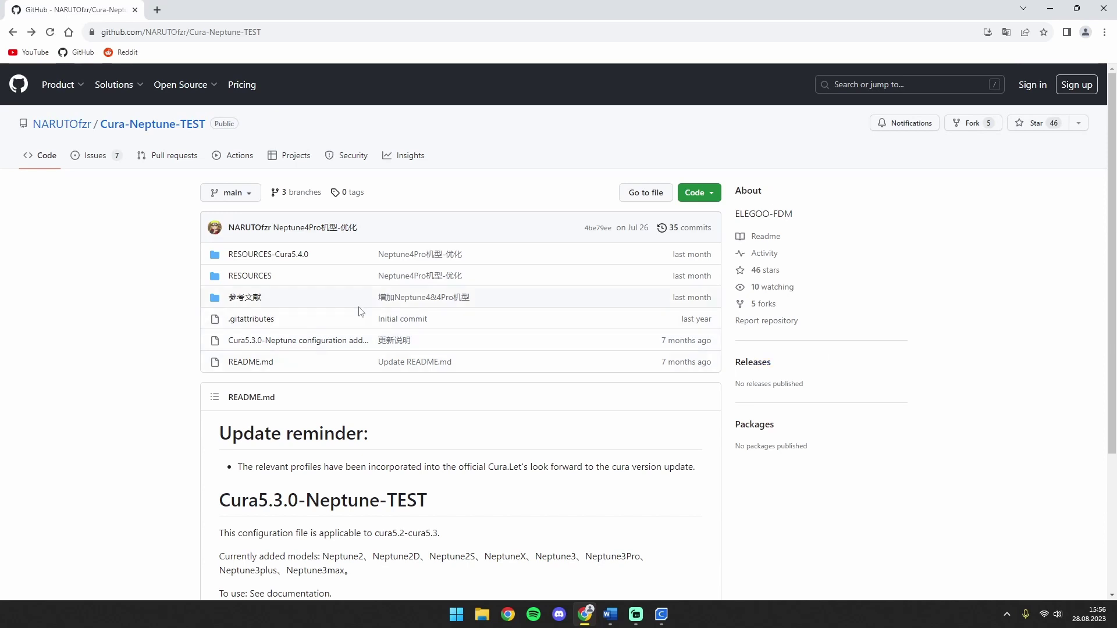
pyautogui.click(703, 193)
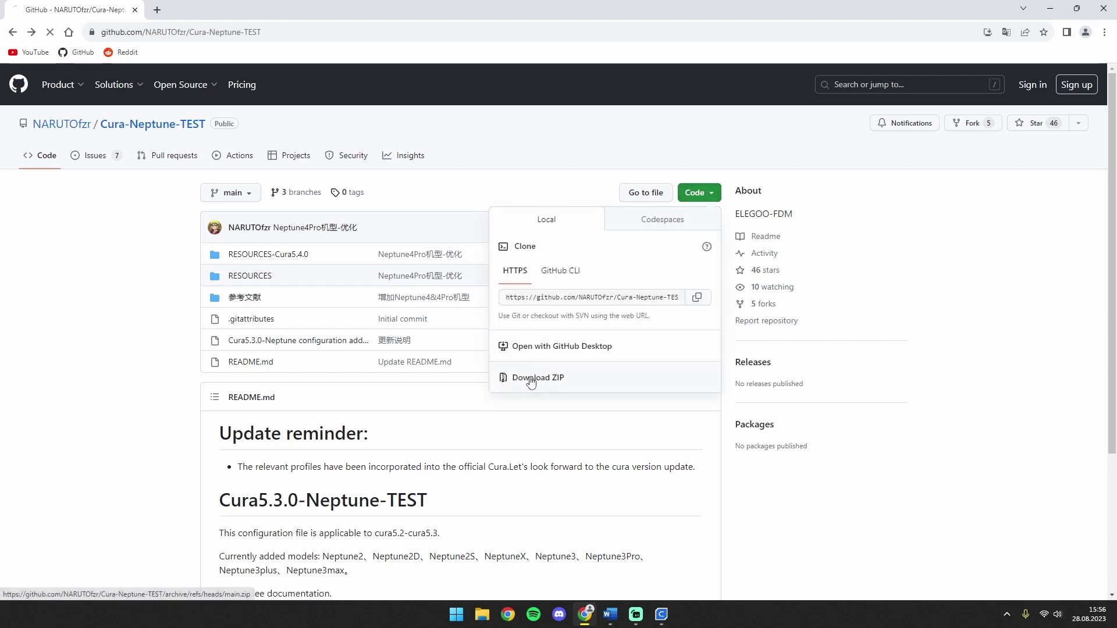
pyautogui.click(530, 379)
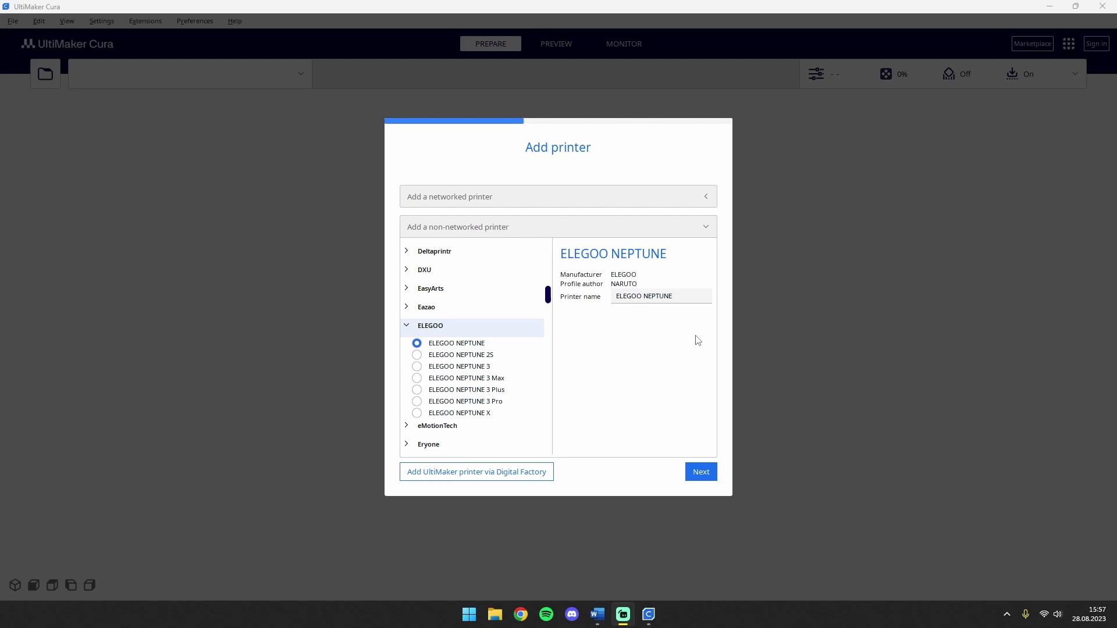
# Close Cura and open the downloaded Cura-Neptune-TEST archive from the desktop, placing its window out of the way.
pyautogui.click(1102, 6)
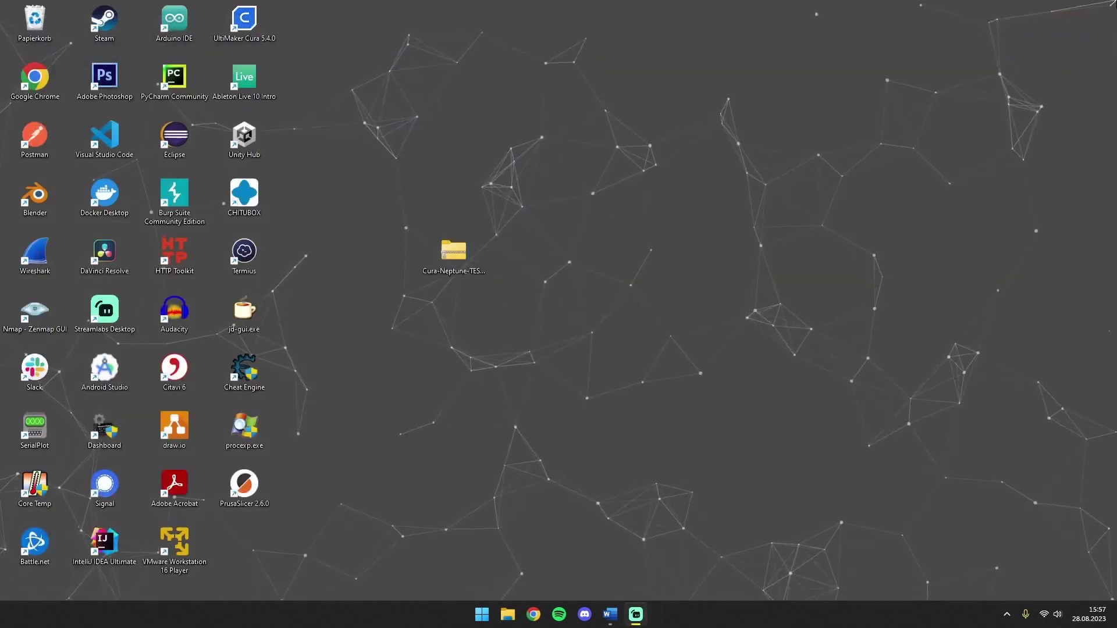
pyautogui.moveTo(455, 256); pyautogui.dragTo(378, 254)
pyautogui.doubleClick(378, 254)
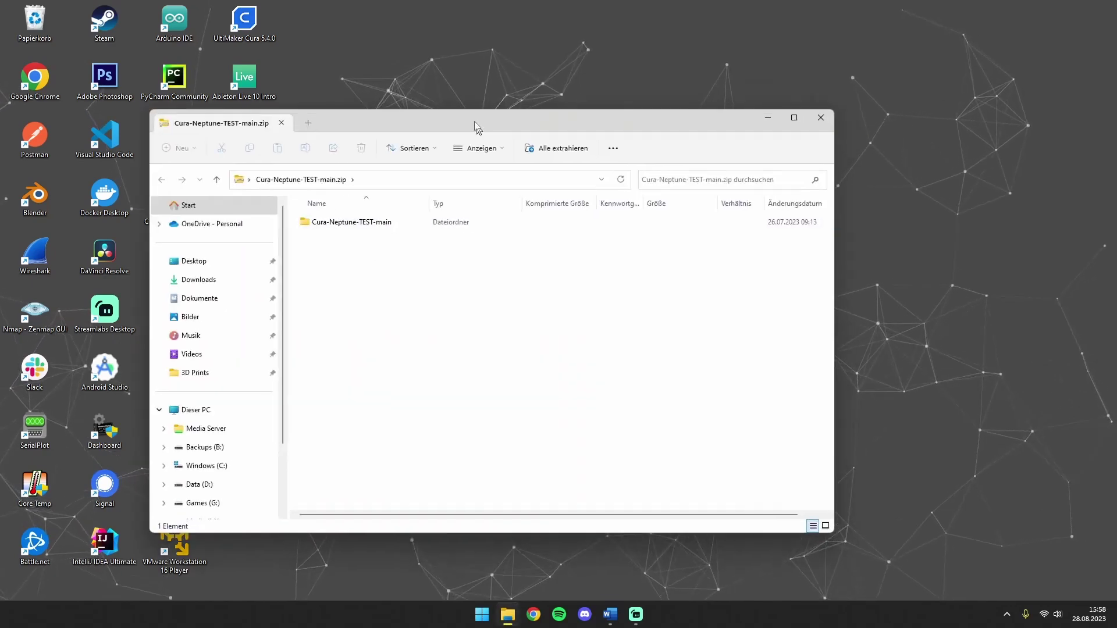
pyautogui.moveTo(474, 125); pyautogui.dragTo(370, 24)
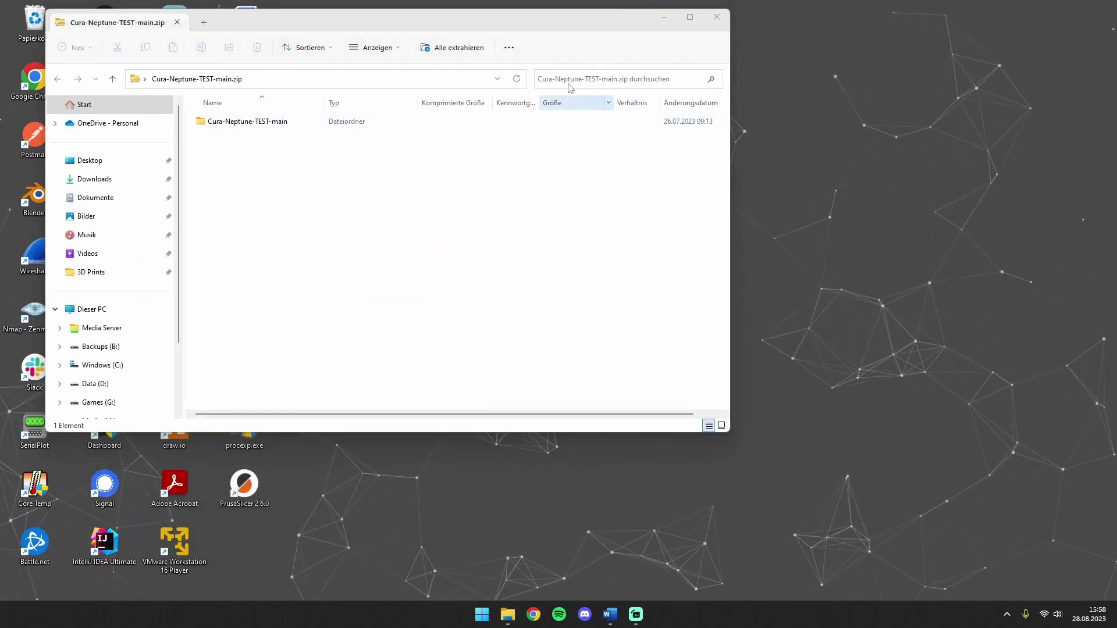
# In a second File Explorer window beside the archive, open Windows (C:) > Programme > UltiMaker Cura 5.4.0 > share > cura > resources.
pyautogui.press('super+e')
pyautogui.moveTo(558, 47); pyautogui.dragTo(871, 163)
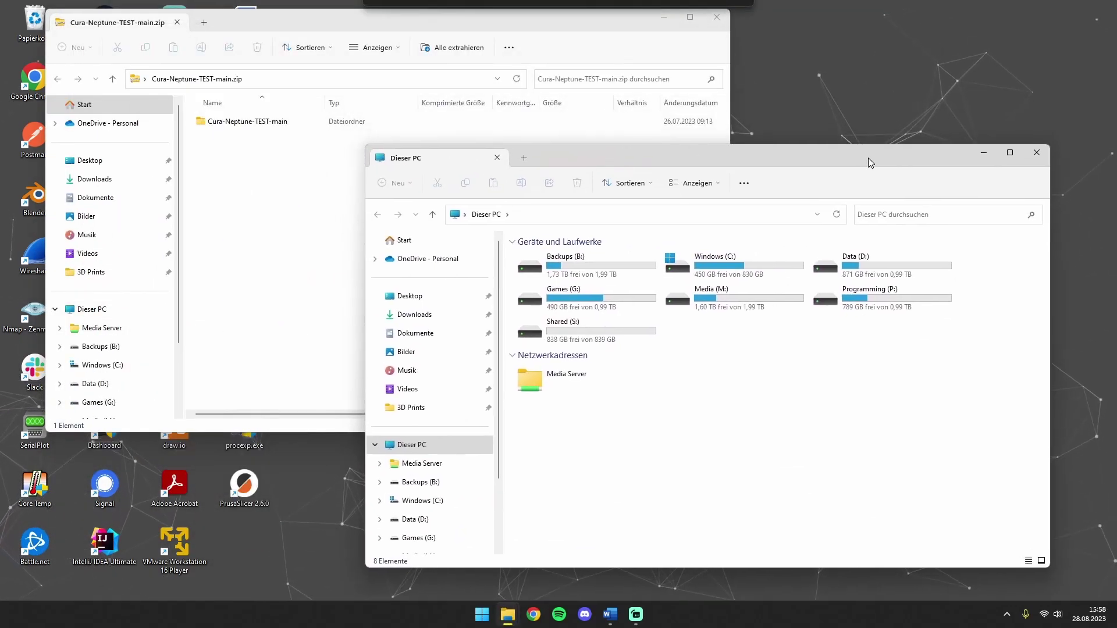
pyautogui.doubleClick(719, 258)
pyautogui.click(556, 529)
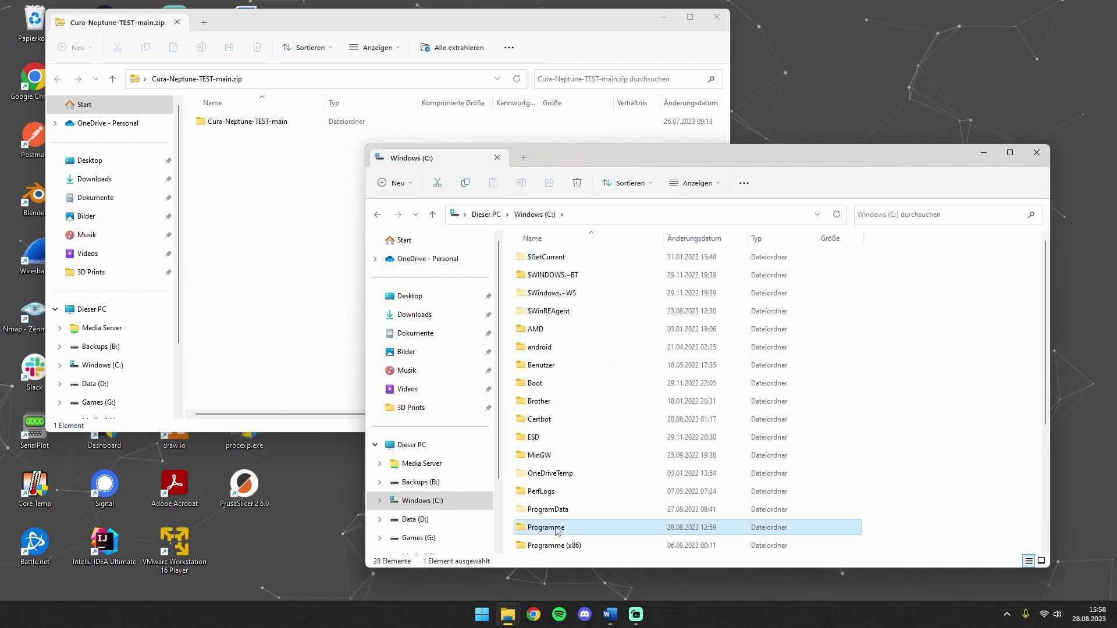
pyautogui.doubleClick(557, 529)
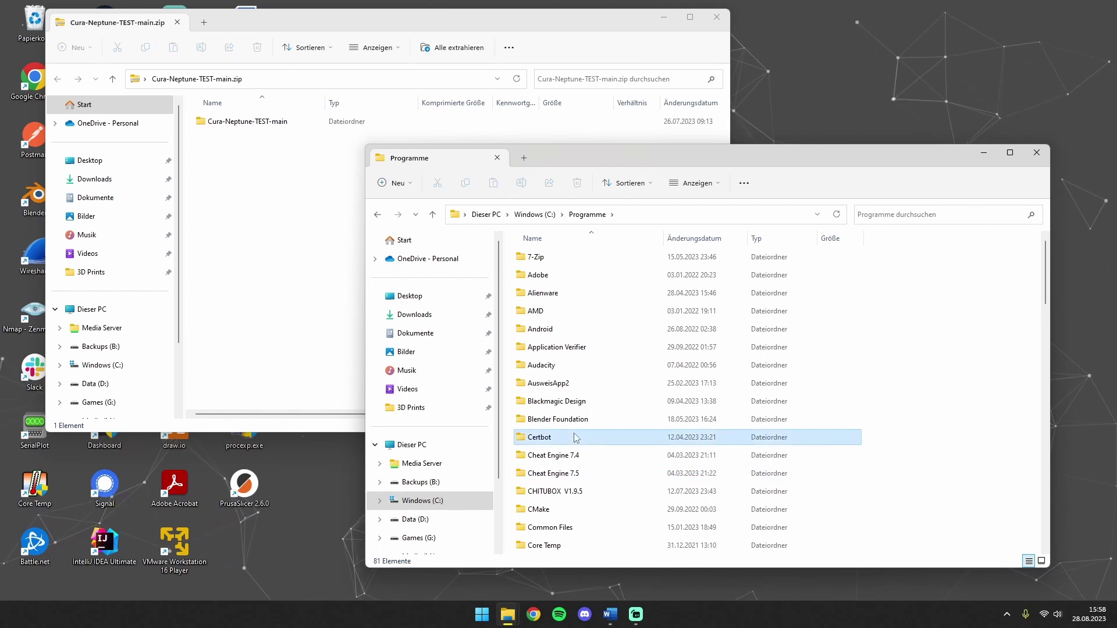
pyautogui.write('u')
pyautogui.doubleClick(558, 275)
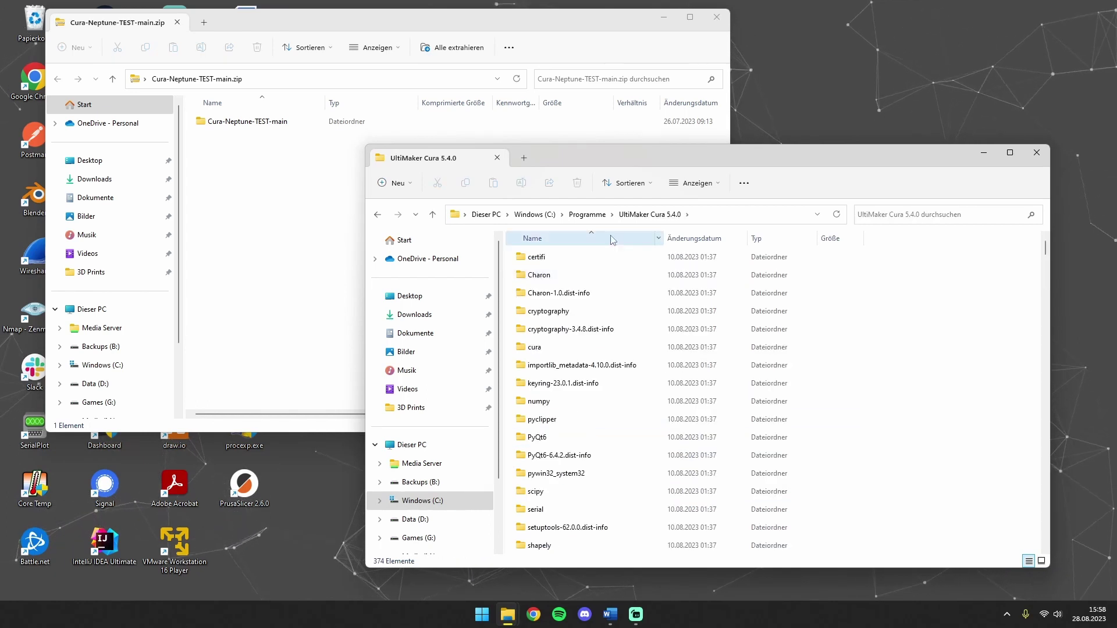
pyautogui.scroll(-2, 544, 442)
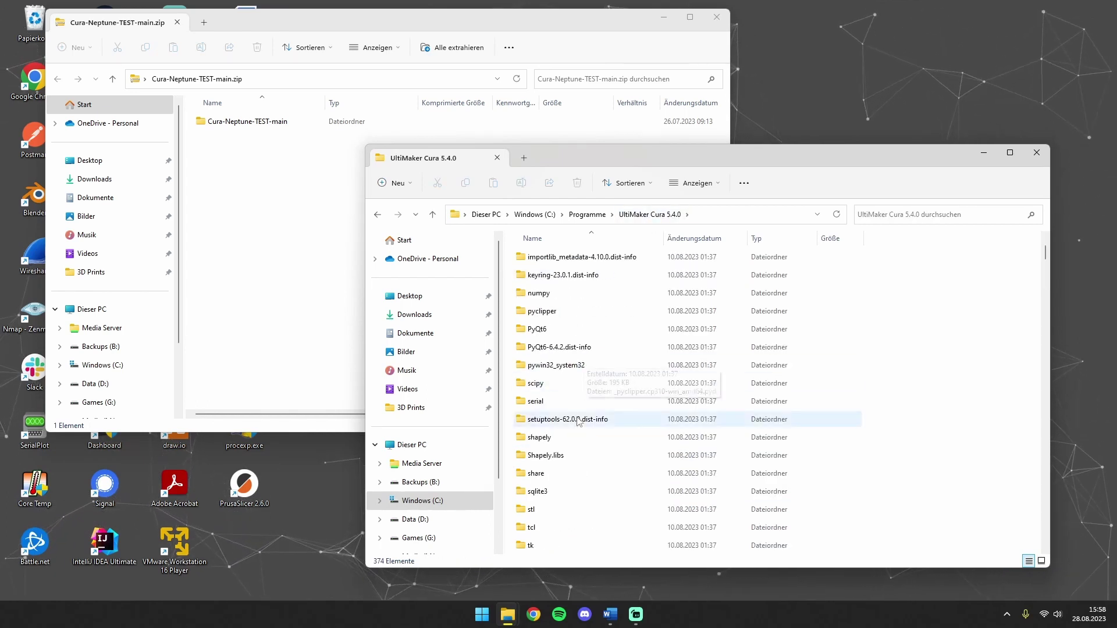
pyautogui.doubleClick(543, 474)
pyautogui.doubleClick(541, 262)
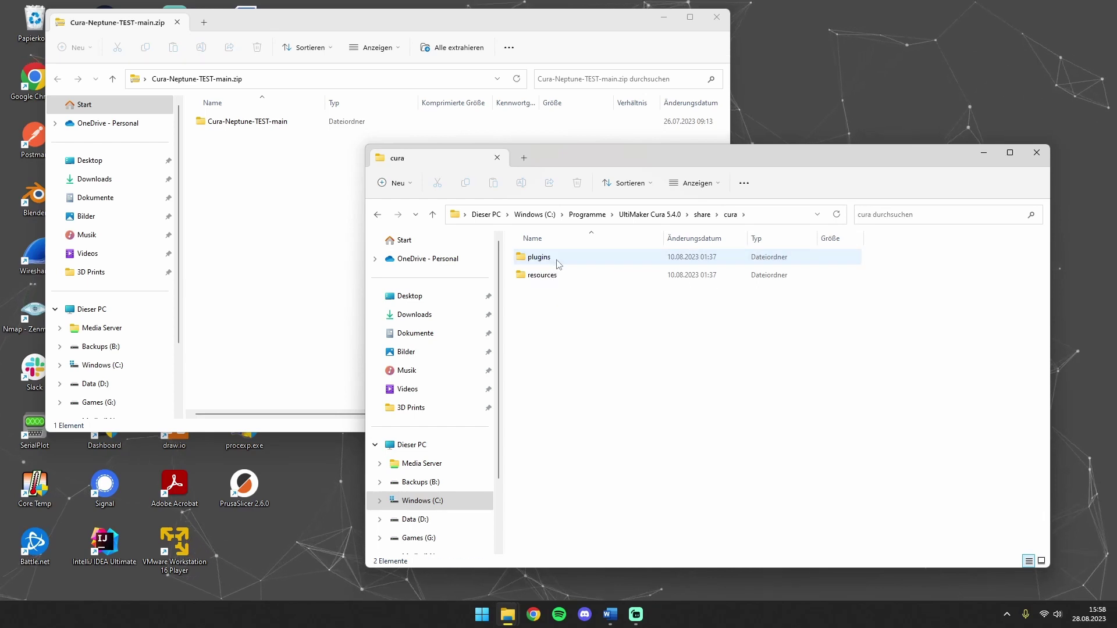
pyautogui.doubleClick(557, 275)
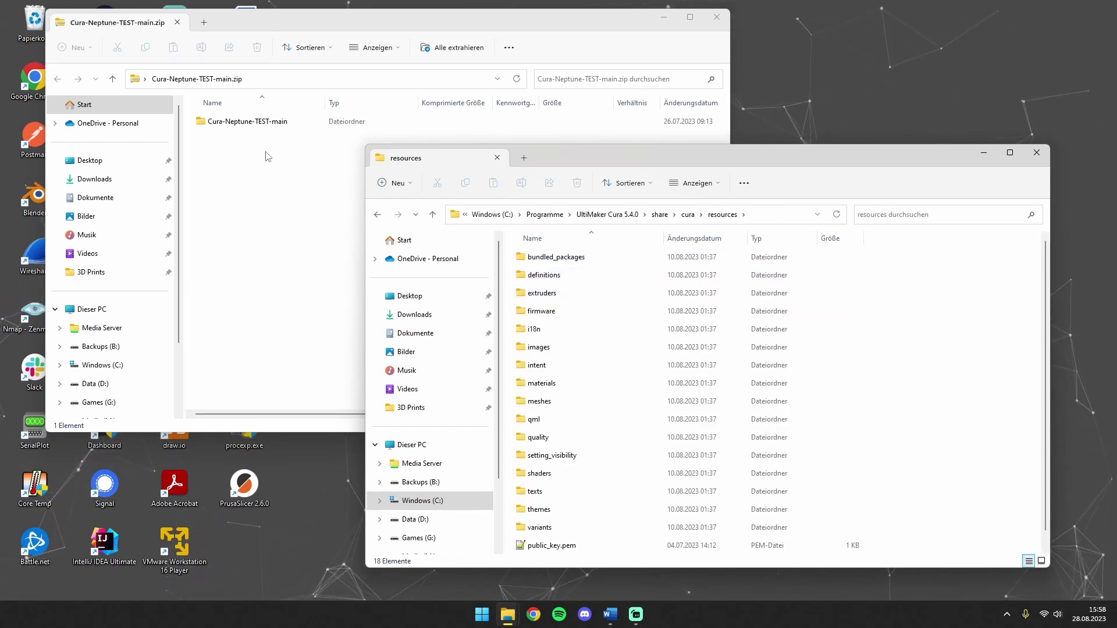
# In the archive, open the RESOURCES-Cura5.4.0 folder inside Cura-Neptune-TEST-main.
pyautogui.click(254, 122)
pyautogui.doubleClick(255, 122)
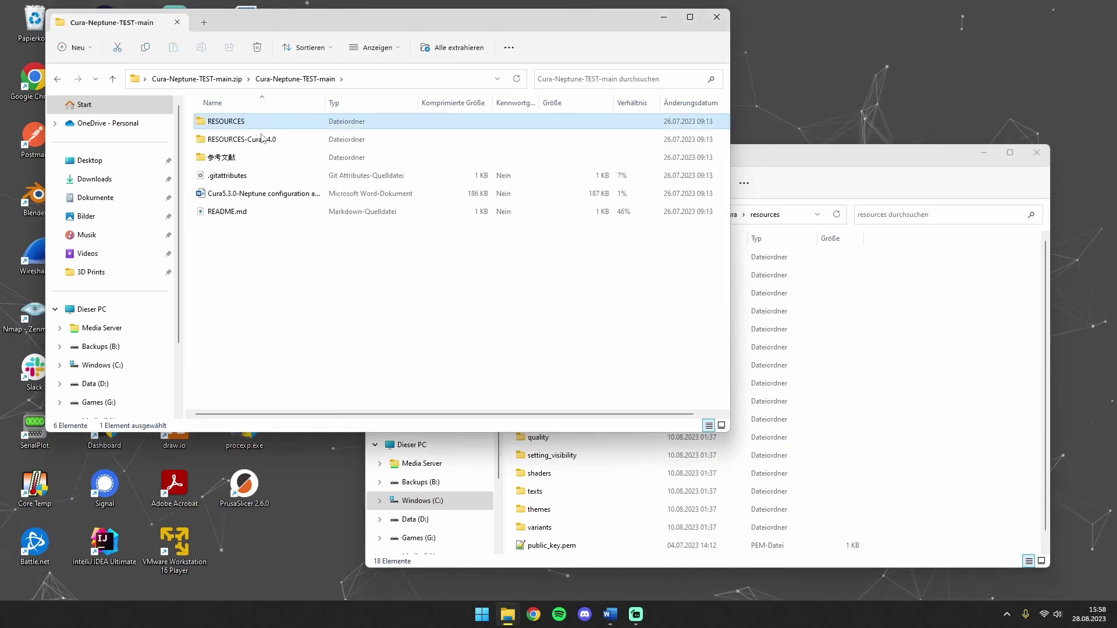
pyautogui.doubleClick(262, 138)
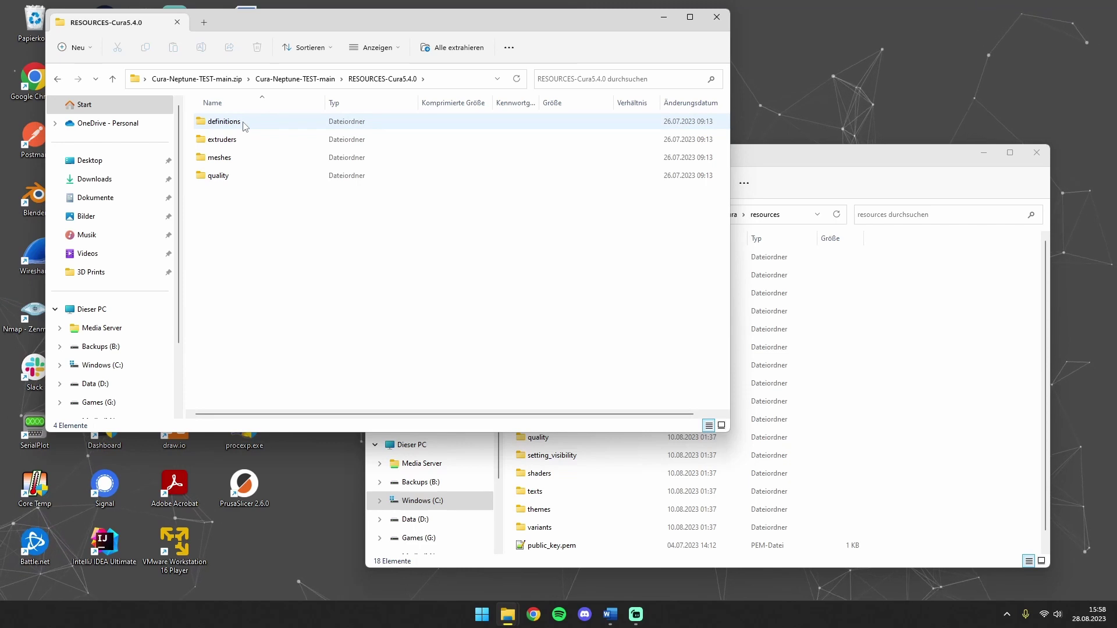
# Copy the definitions, extruders, meshes and quality folders into Cura's resources folder, replacing existing files and granting administrator permission for all items.
pyautogui.moveTo(249, 273); pyautogui.dragTo(982, 324)
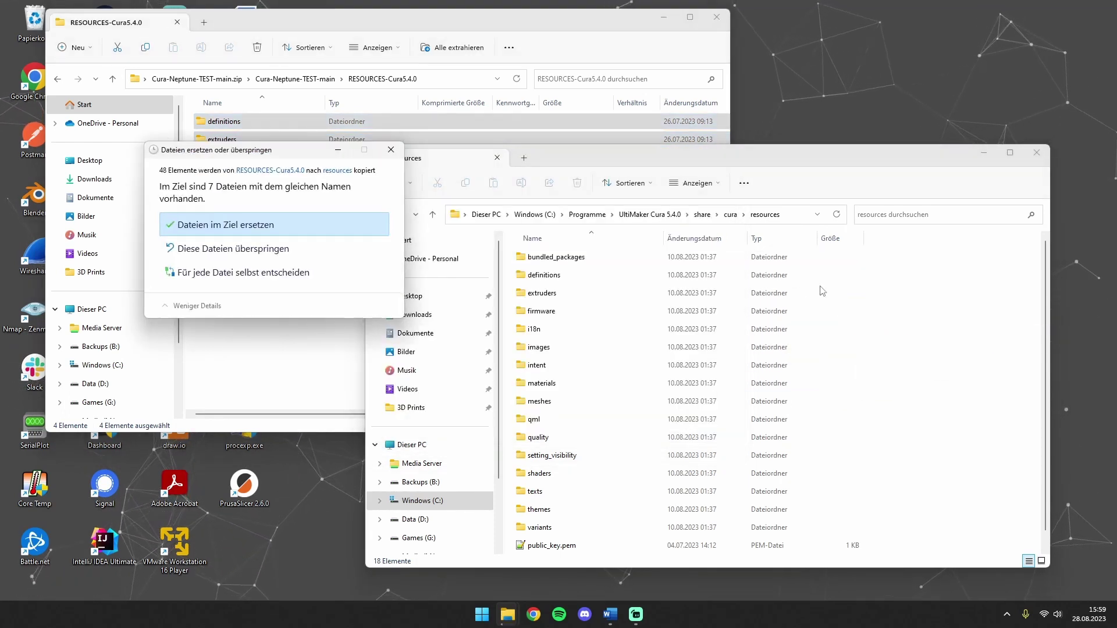
pyautogui.click(224, 226)
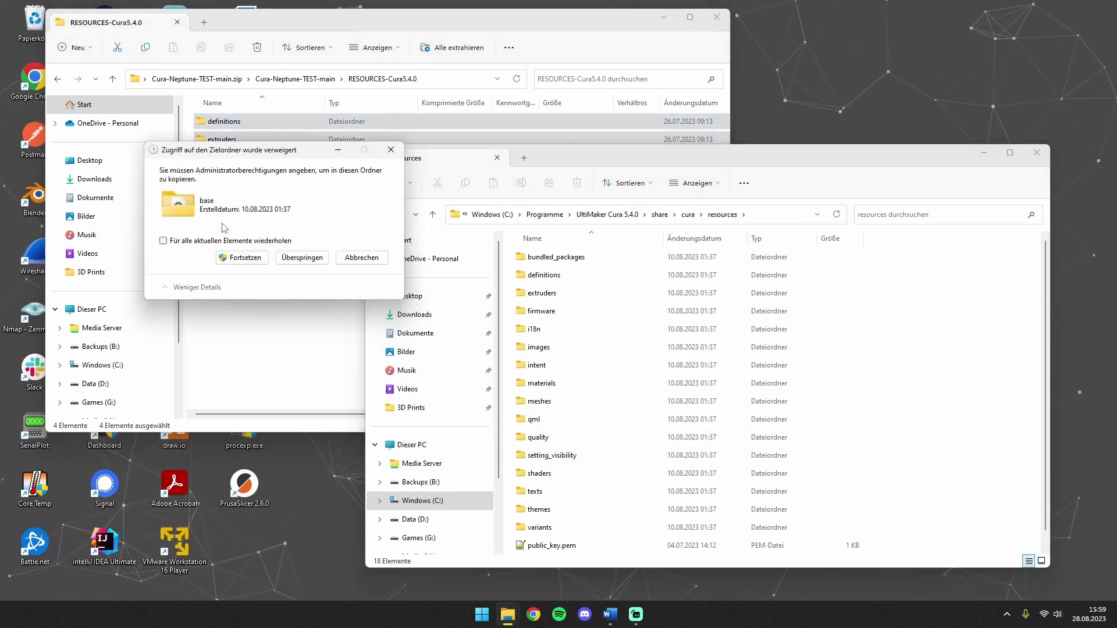
pyautogui.click(242, 257)
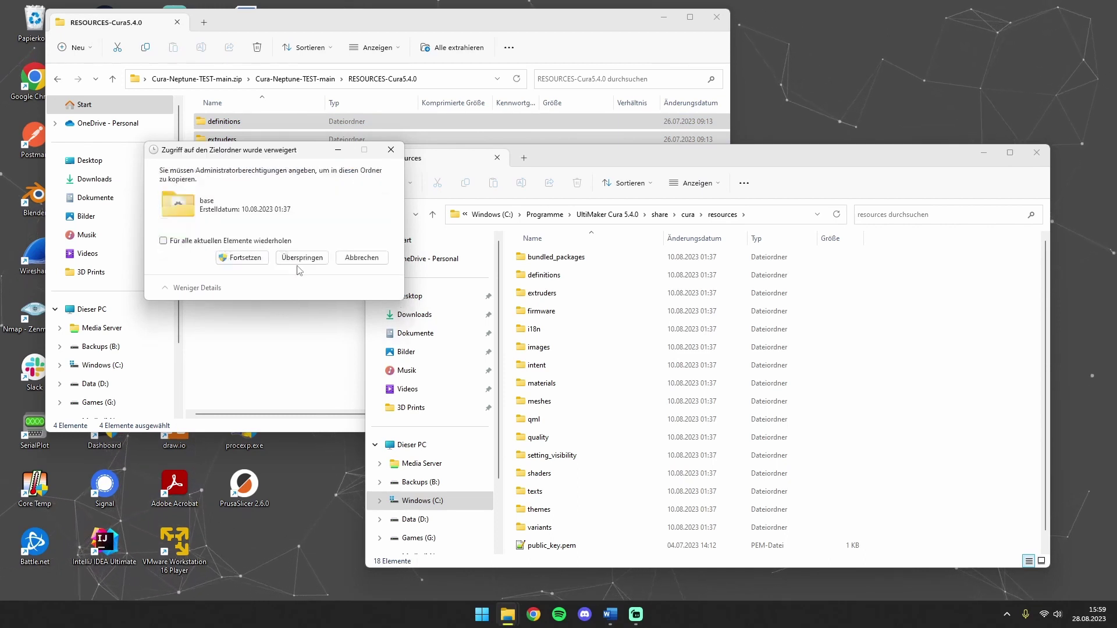
pyautogui.click(163, 241)
pyautogui.click(242, 258)
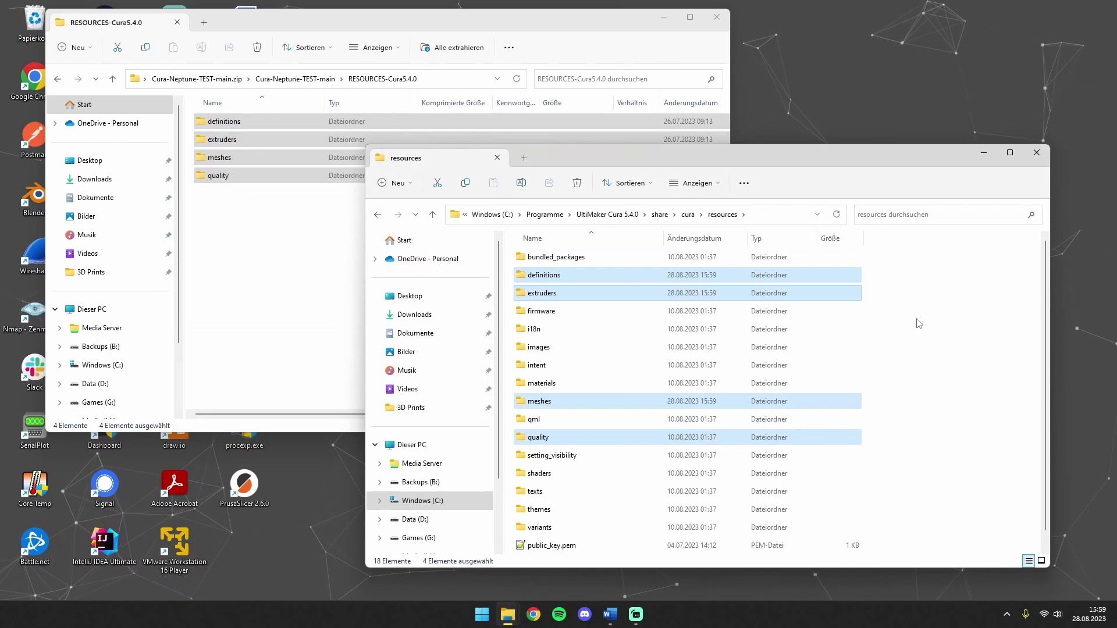
pyautogui.click(950, 299)
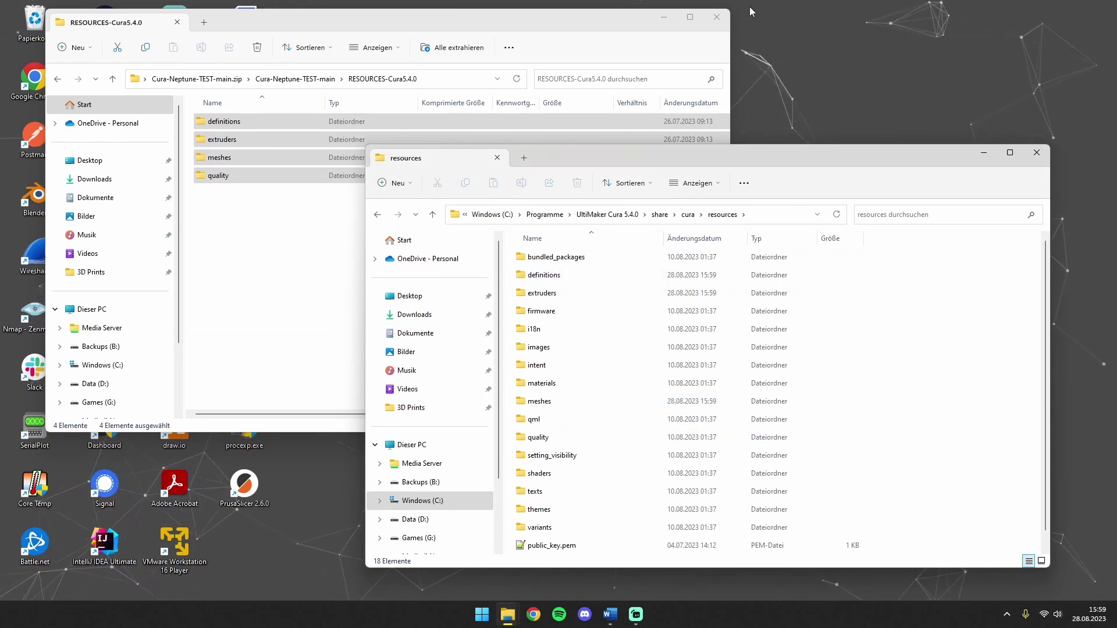
# Close the archive's window and clear the resources folder window from the desktop.
pyautogui.click(717, 17)
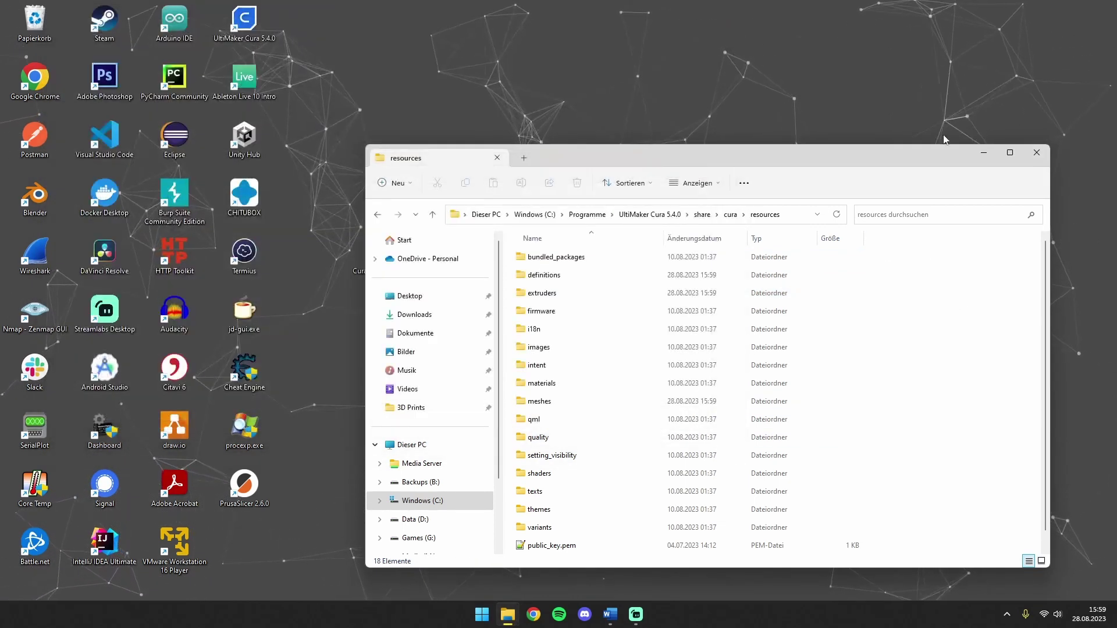
pyautogui.moveTo(944, 139); pyautogui.dragTo(756, 108)
pyautogui.press('super+d')
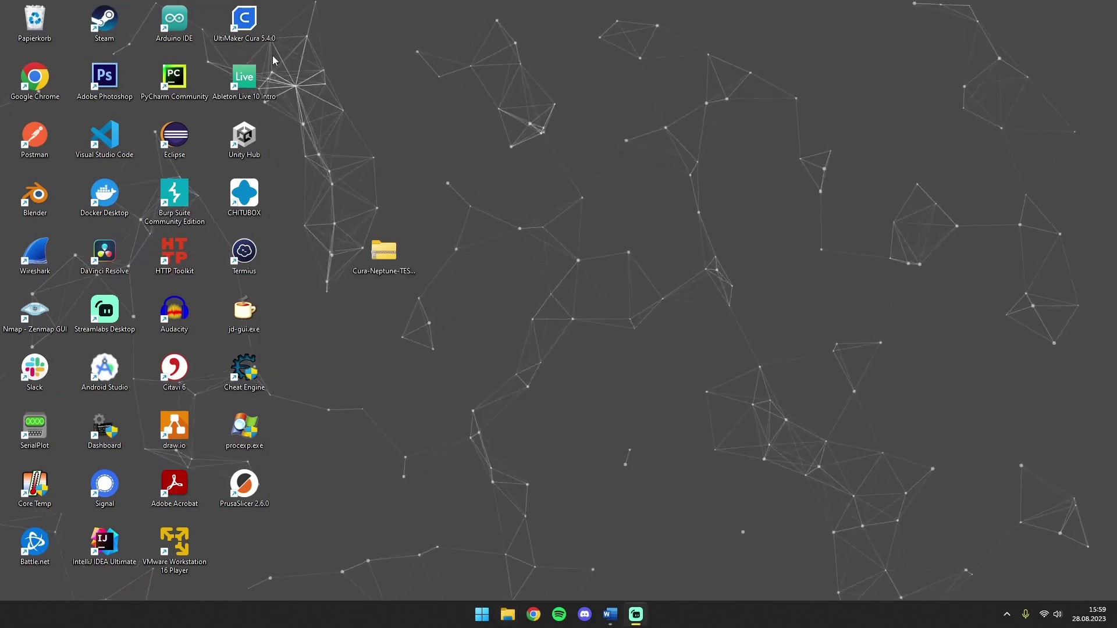
# Launch UltiMaker Cura 5.4.0 and go through the setup introduction, accepting the user agreement and skipping sign-in.
pyautogui.doubleClick(257, 23)
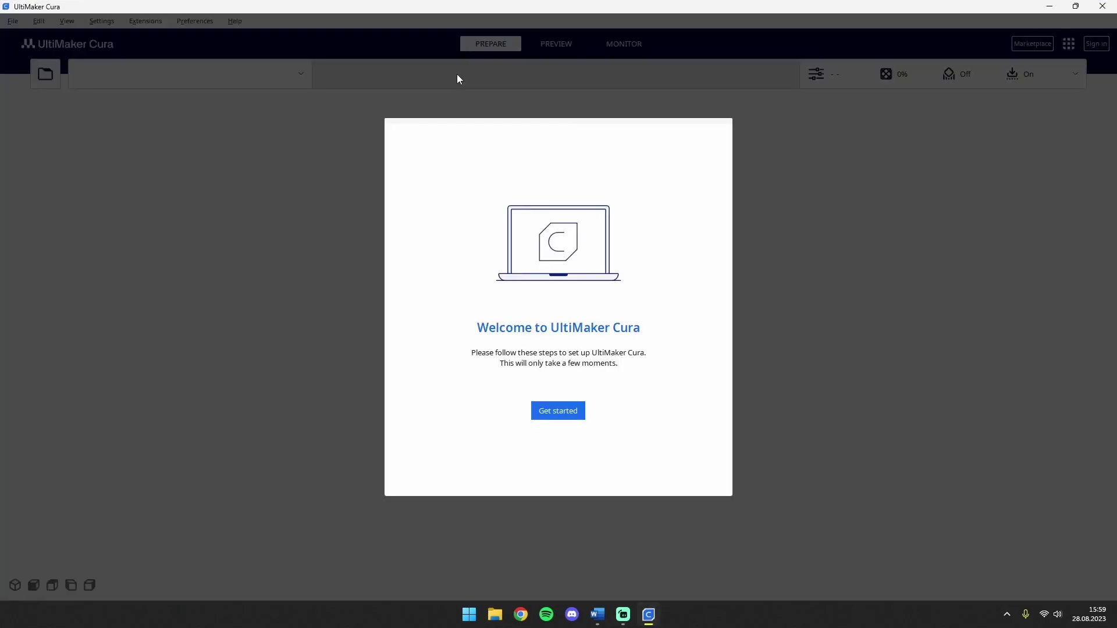
pyautogui.click(567, 415)
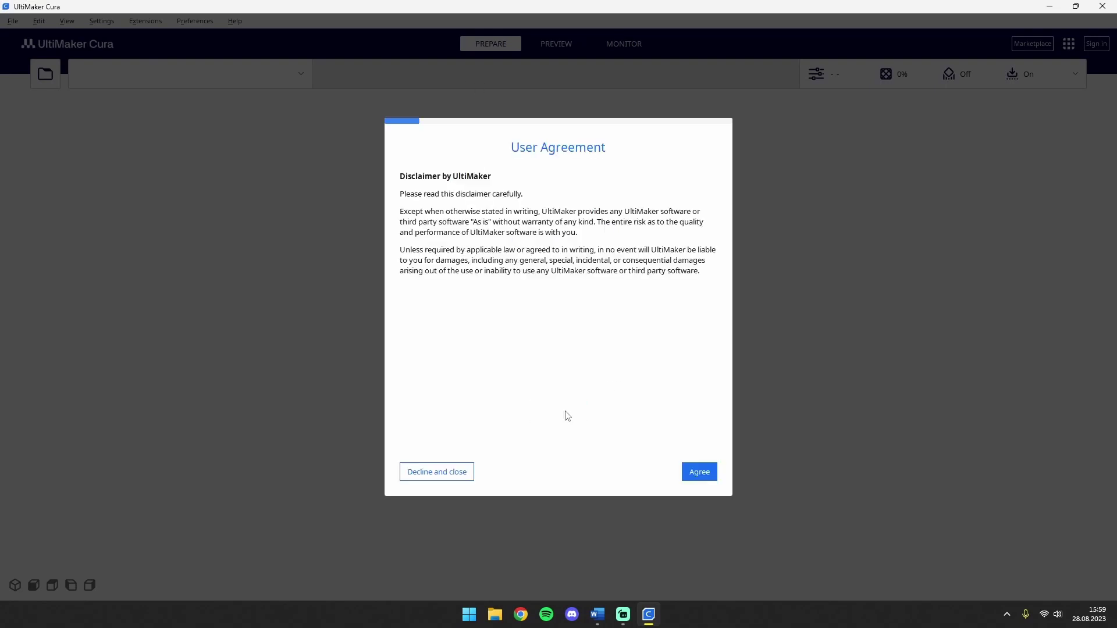
pyautogui.click(703, 476)
pyautogui.click(699, 471)
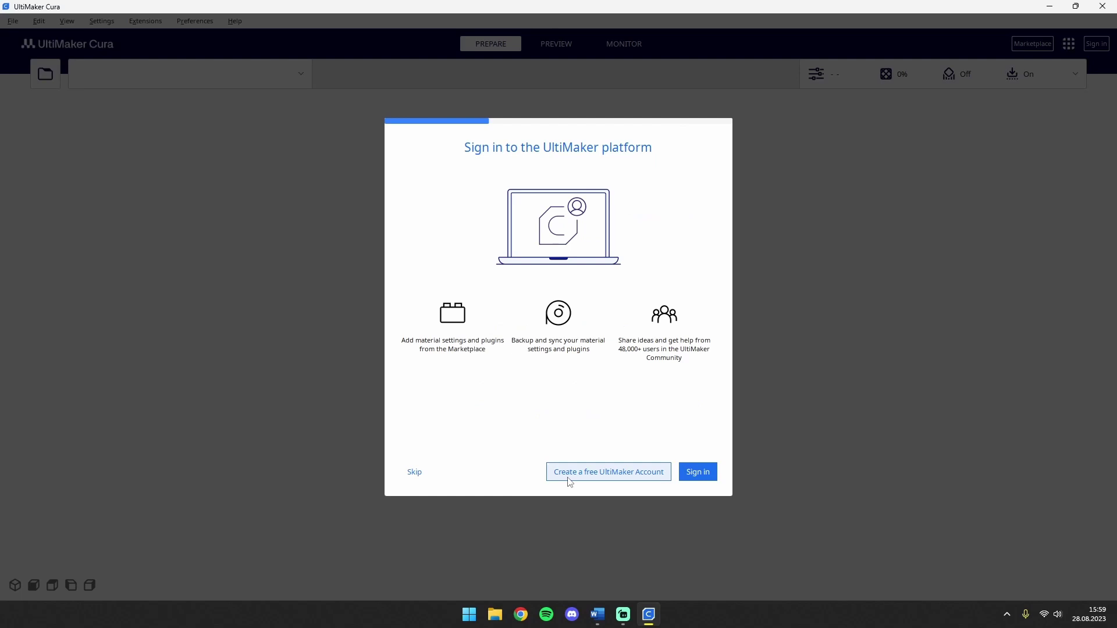
pyautogui.click(416, 471)
# Add a non-networked printer, choosing ELEGOO NEPTUNE 4 Pro from the ELEGOO manufacturer group.
pyautogui.click(631, 314)
pyautogui.click(538, 280)
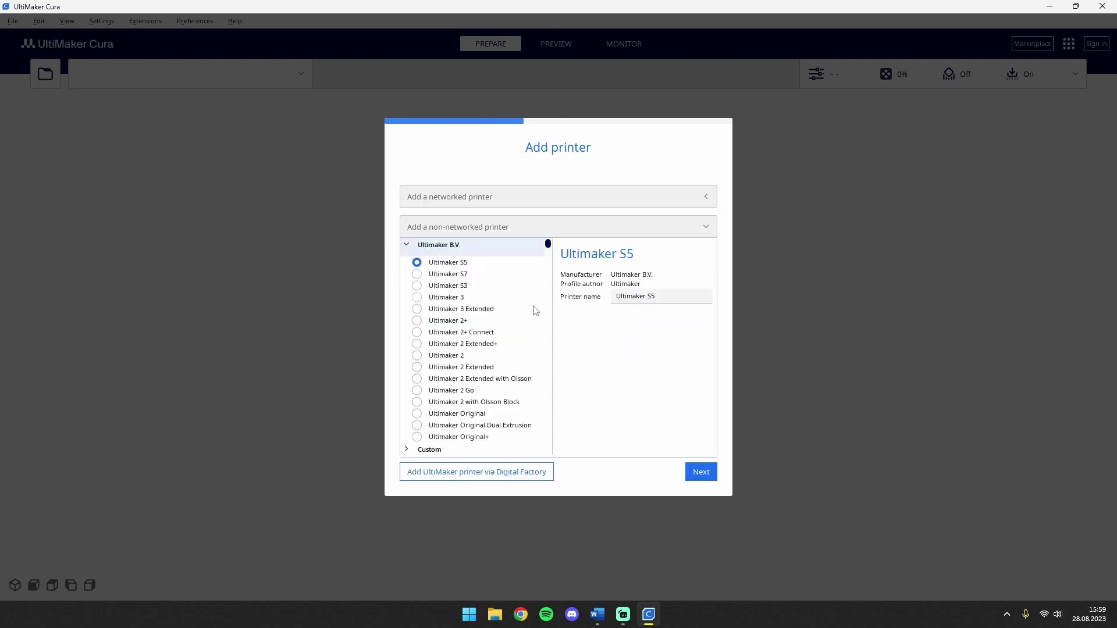
pyautogui.scroll(-2, 507, 324)
pyautogui.scroll(-10, 503, 324)
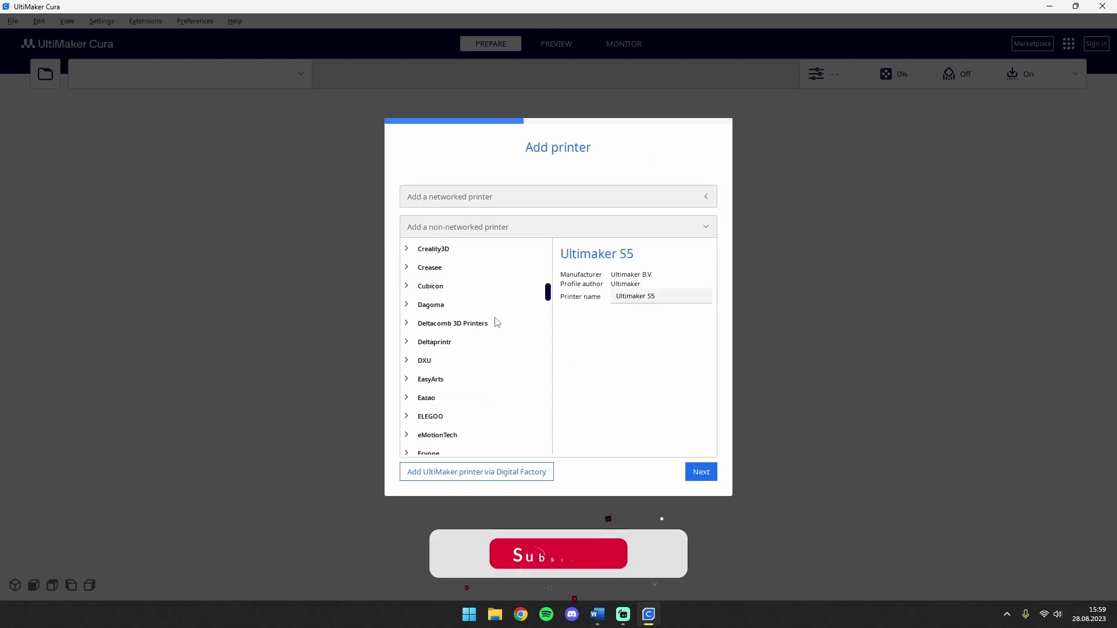
pyautogui.scroll(-5, 425, 322)
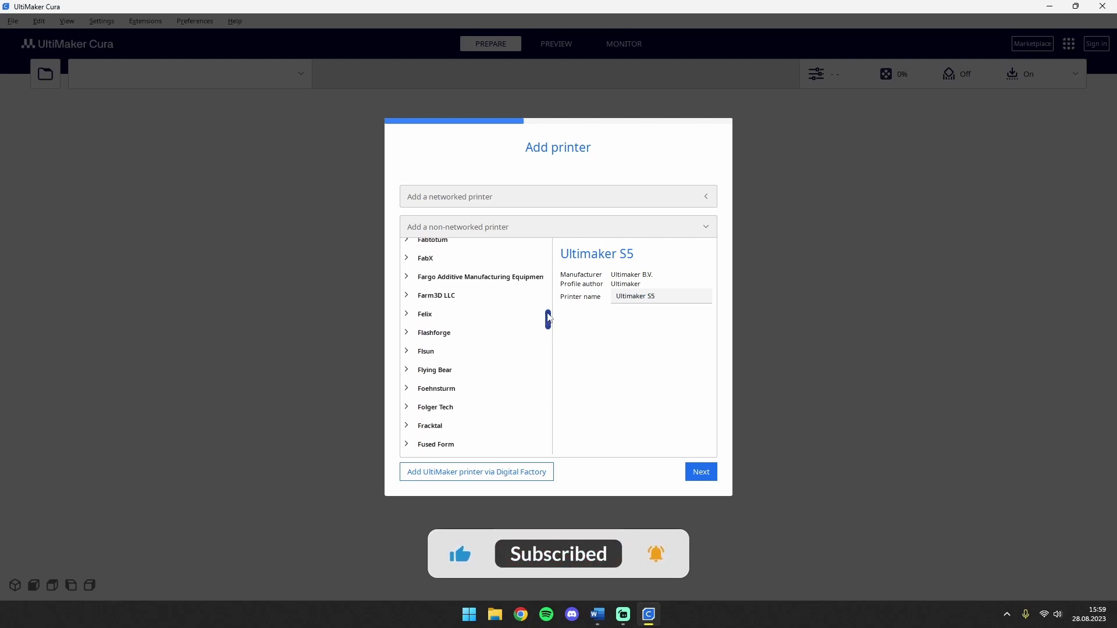
pyautogui.moveTo(550, 325); pyautogui.dragTo(548, 313)
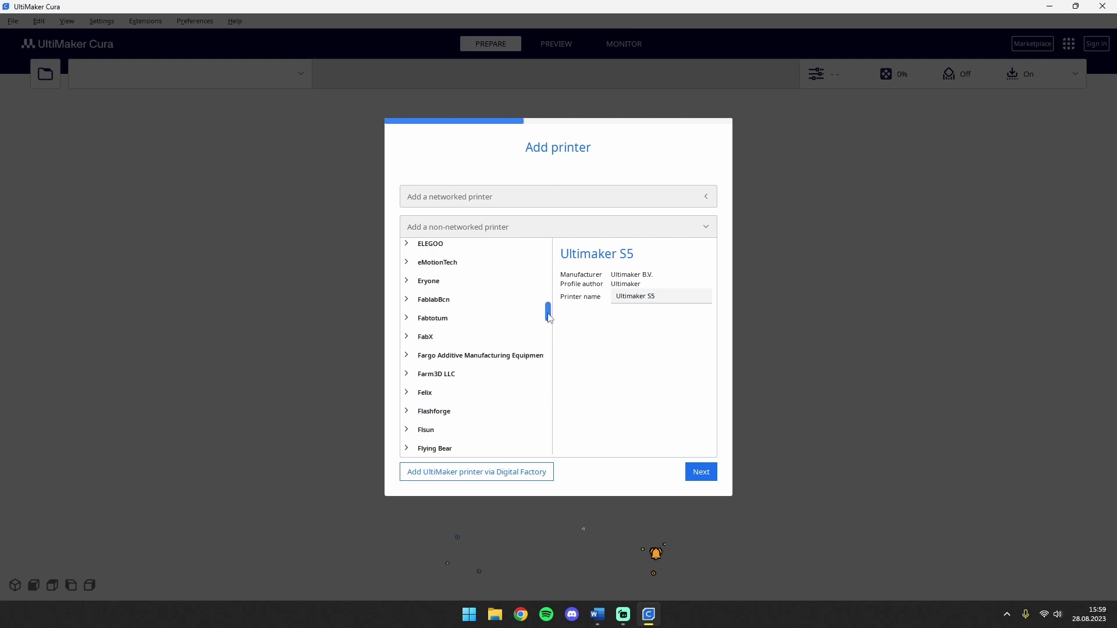
pyautogui.click(406, 243)
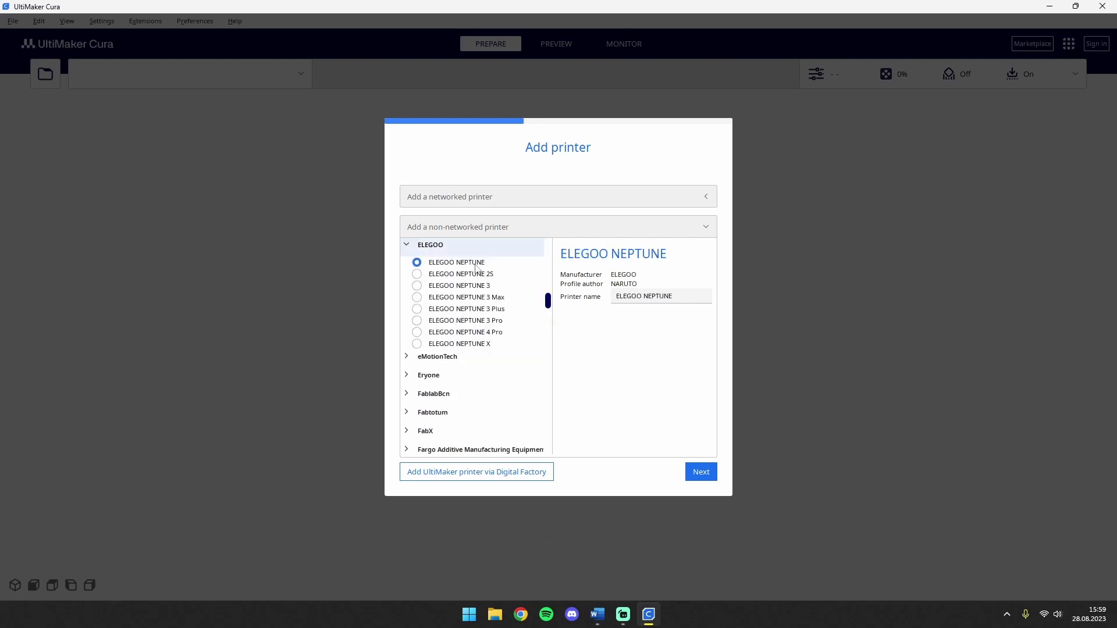
pyautogui.click(466, 332)
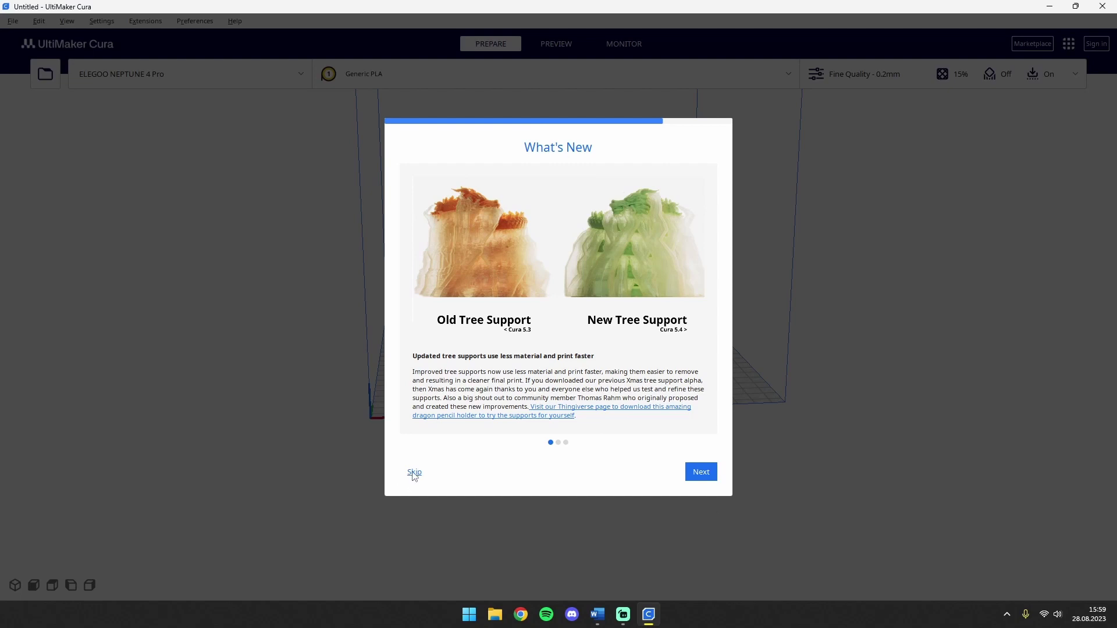
# Skip the What's New pages and finish the first-run setup to reach the empty build plate.
pyautogui.click(414, 472)
pyautogui.click(702, 475)
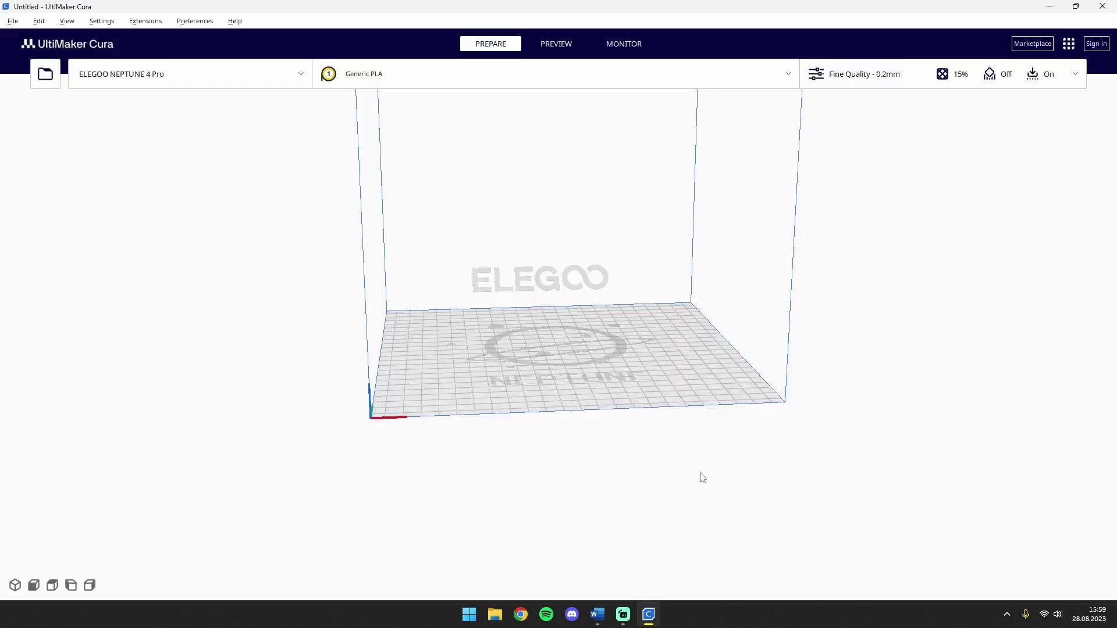
pyautogui.hotkey('alt', 'Tab')
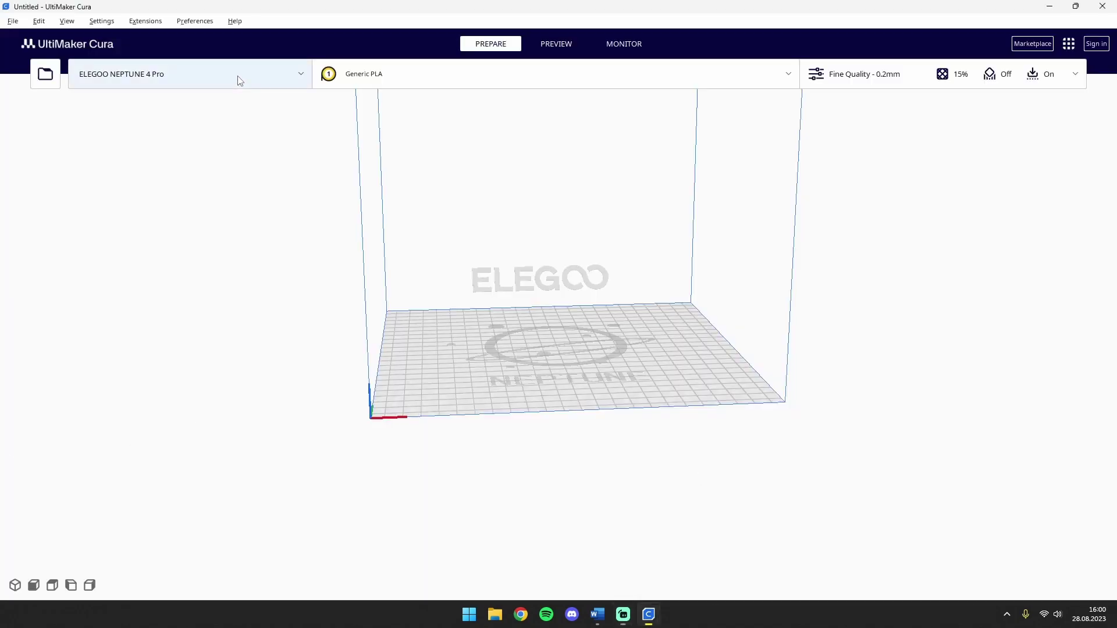
# Open the machine settings of the ELEGOO NEPTUNE 4 Pro and review its printer and Extruder 1 settings.
pyautogui.click(239, 76)
pyautogui.click(235, 133)
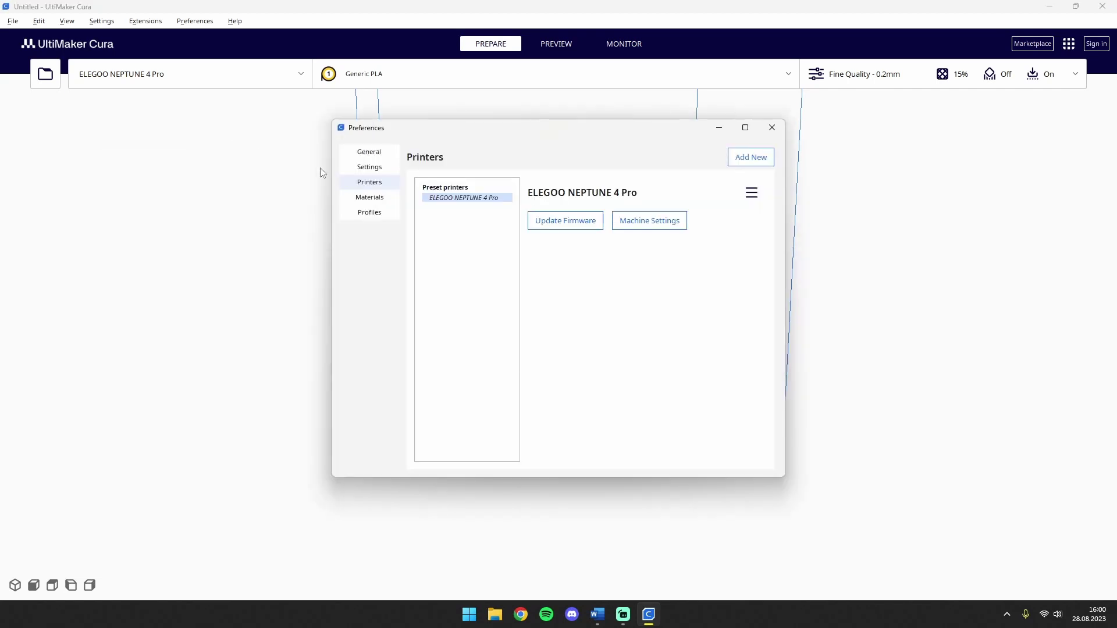
pyautogui.click(634, 227)
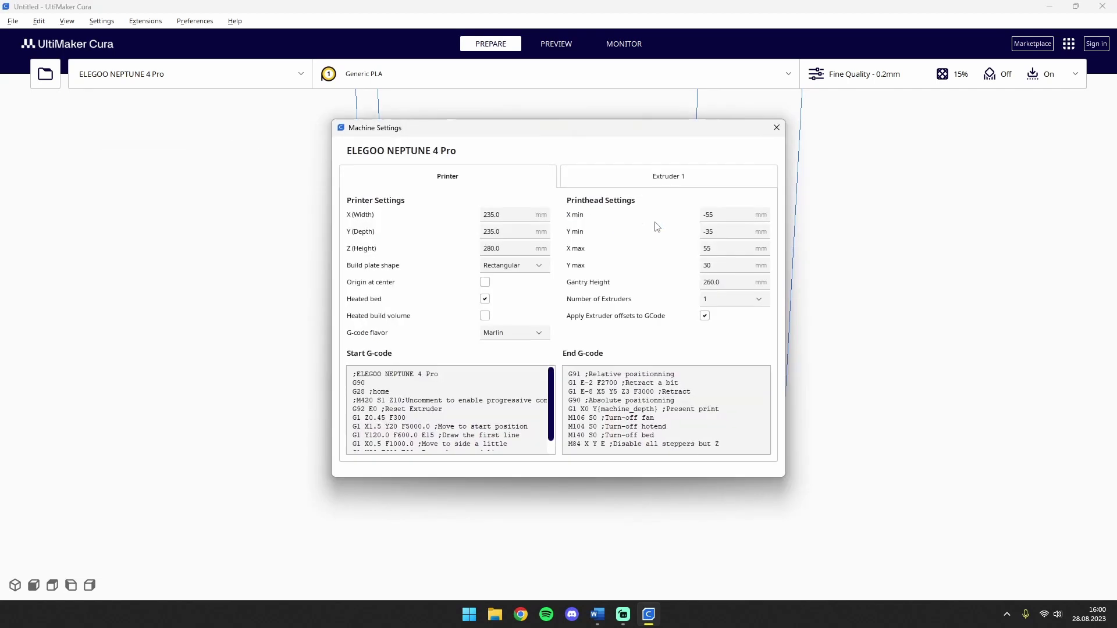
pyautogui.click(627, 179)
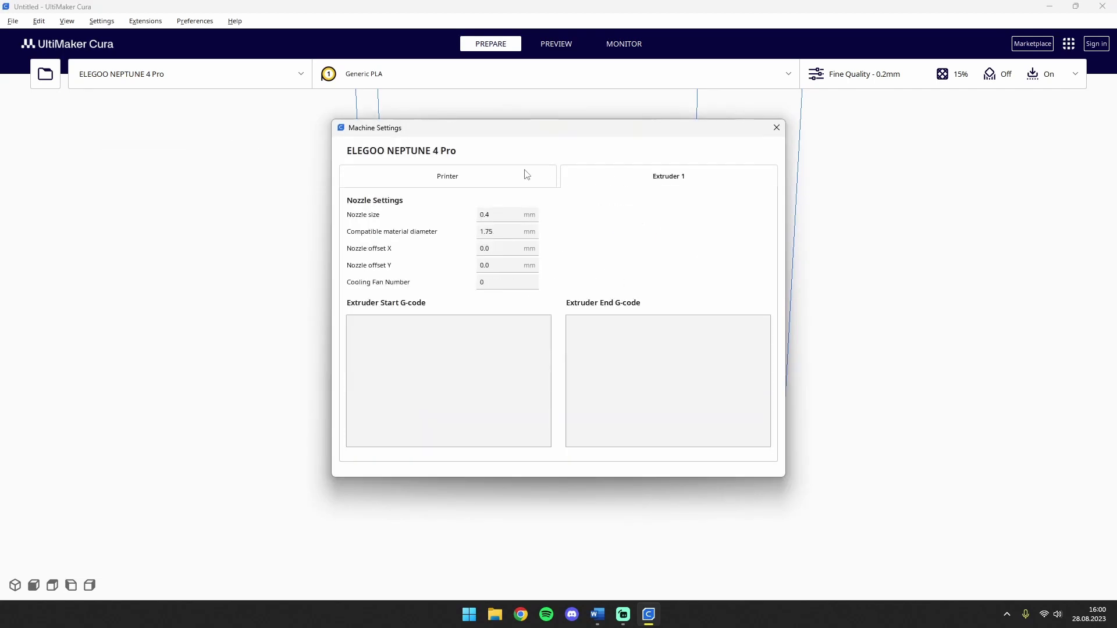
pyautogui.click(482, 177)
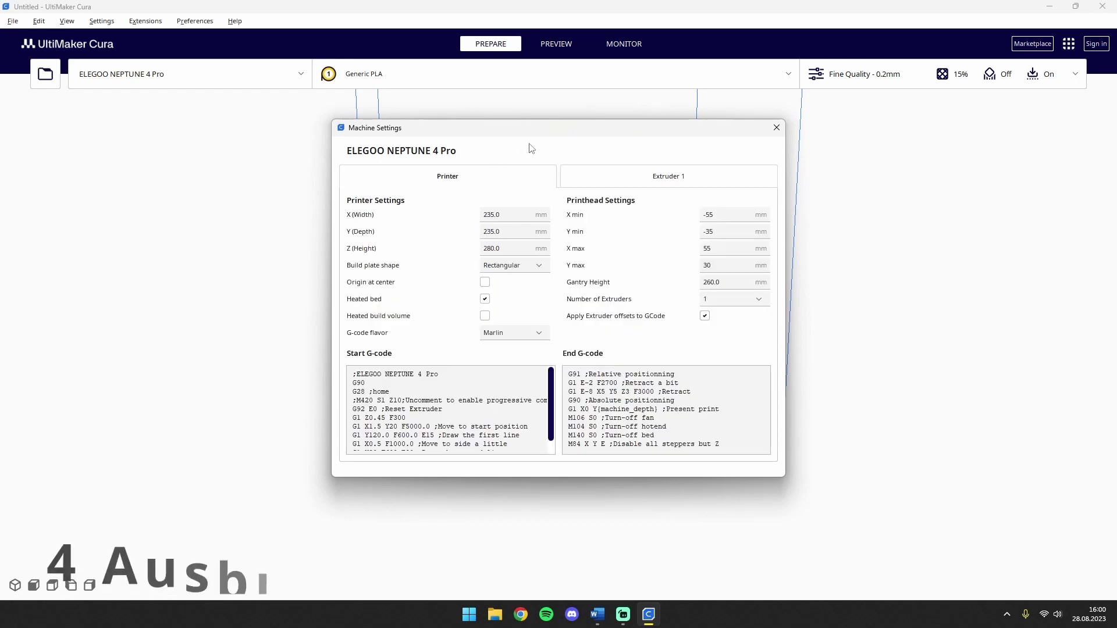